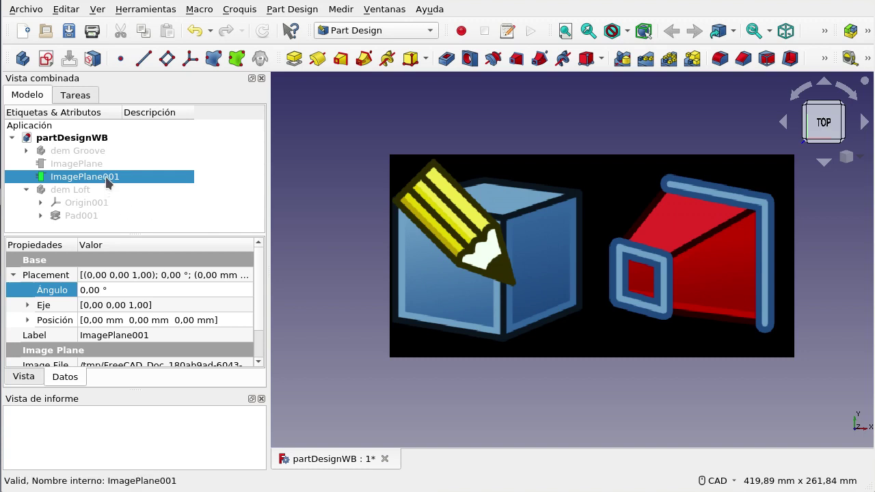
- Hide ImagePlane001 and show the dem Loft body with its Pad001 box fitted in view
{"action": "key", "text": "space"}
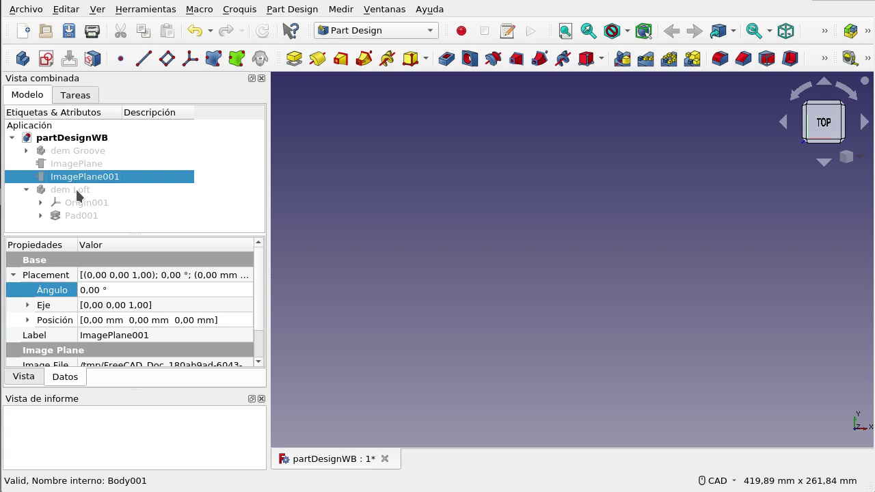
{"action": "left_click", "coordinate": [75, 189]}
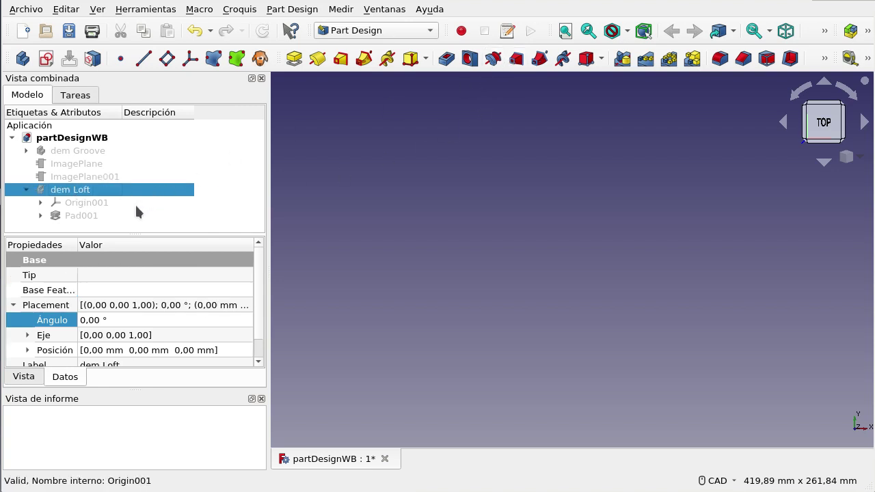
{"action": "key", "text": "space"}
{"action": "left_click", "coordinate": [77, 216]}
{"action": "key", "text": "space"}
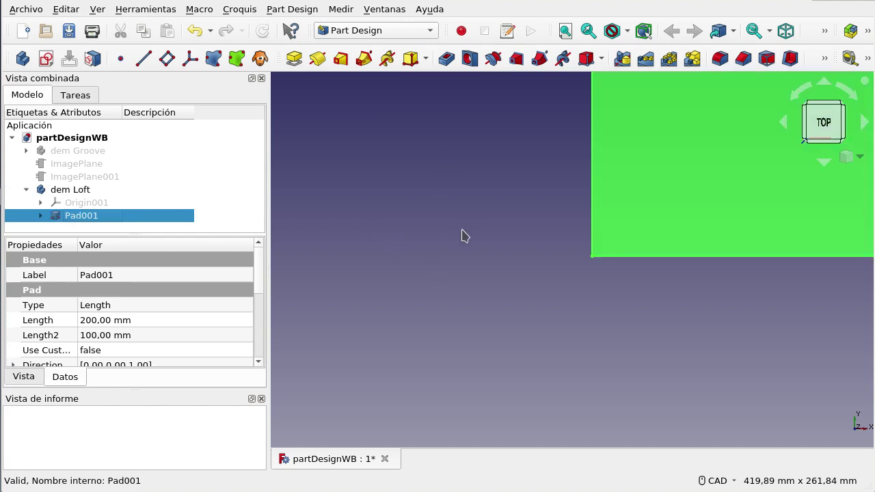
{"action": "left_click", "coordinate": [459, 250]}
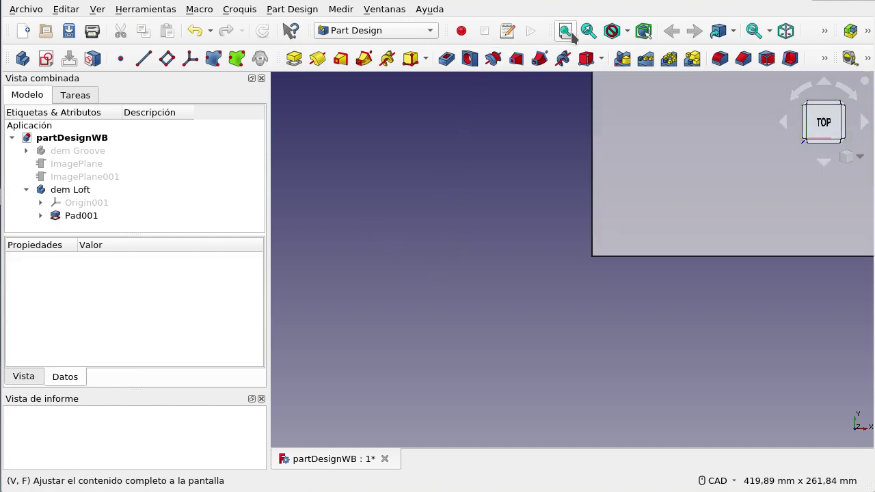
{"action": "left_click", "coordinate": [567, 31]}
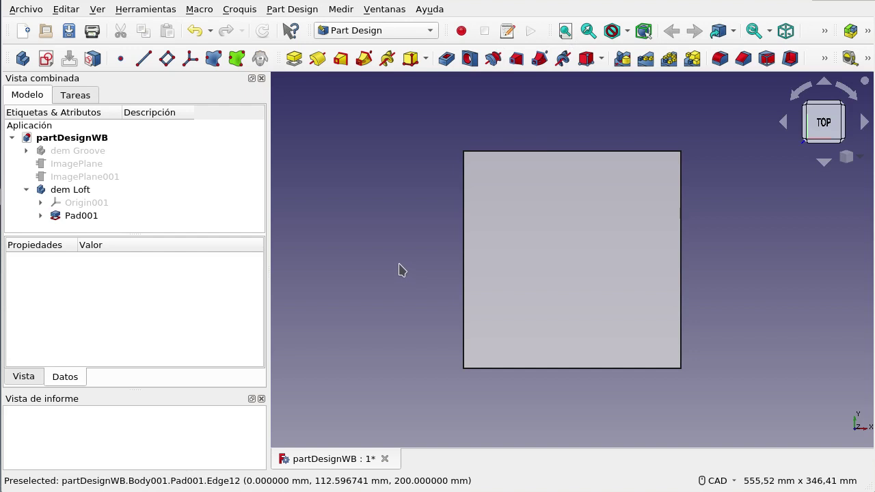
{"action": "middle_click_drag", "start_coordinate": [416, 228], "coordinate": [447, 242]}
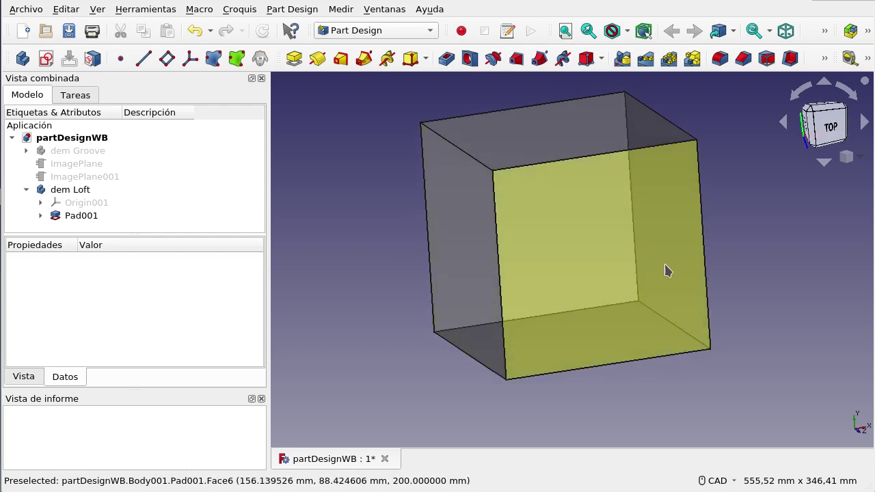
{"action": "mouse_move", "coordinate": [668, 271]}
{"action": "middle_mouse_down"}
{"action": "mouse_move", "coordinate": [635, 275]}
{"action": "mouse_move", "coordinate": [625, 271]}
{"action": "mouse_move", "coordinate": [629, 264]}
{"action": "middle_mouse_up"}
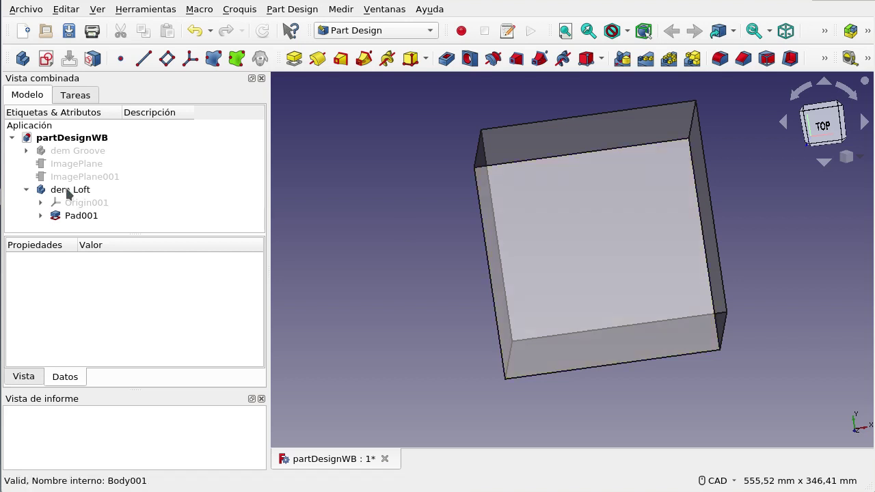
- Make dem Loft the active body
{"action": "double_click", "coordinate": [68, 191]}
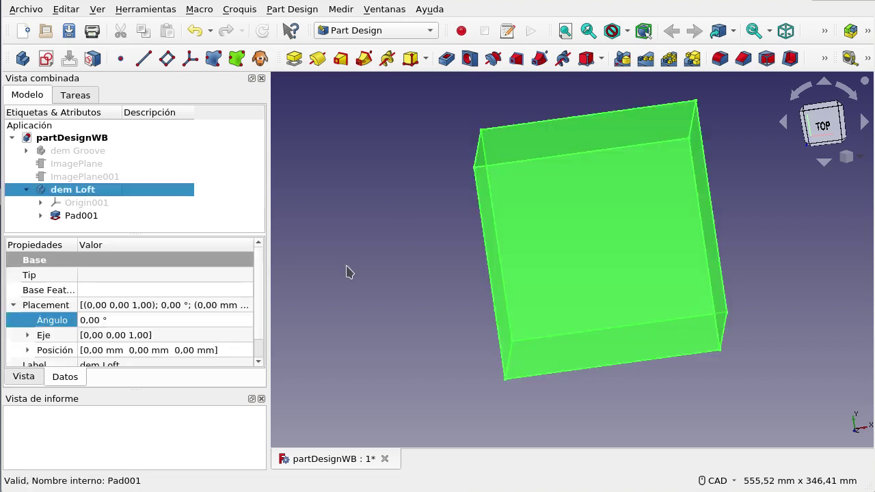
{"action": "left_click", "coordinate": [367, 284]}
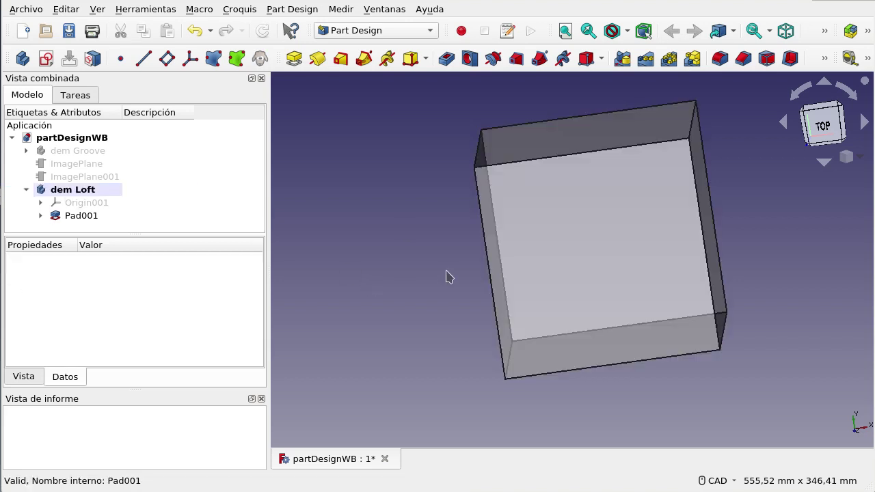
{"action": "mouse_move", "coordinate": [428, 285]}
{"action": "middle_mouse_down"}
{"action": "mouse_move", "coordinate": [576, 188]}
{"action": "mouse_move", "coordinate": [598, 188]}
{"action": "middle_mouse_up"}
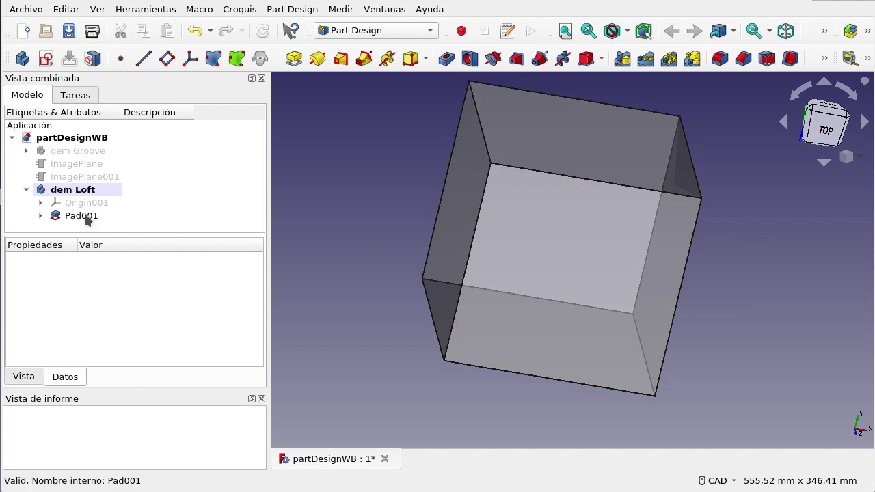
- Create Sketch003 on XZ_Plane001 with one circle near the box's lower-left corner, then close it
{"action": "left_click", "coordinate": [46, 58]}
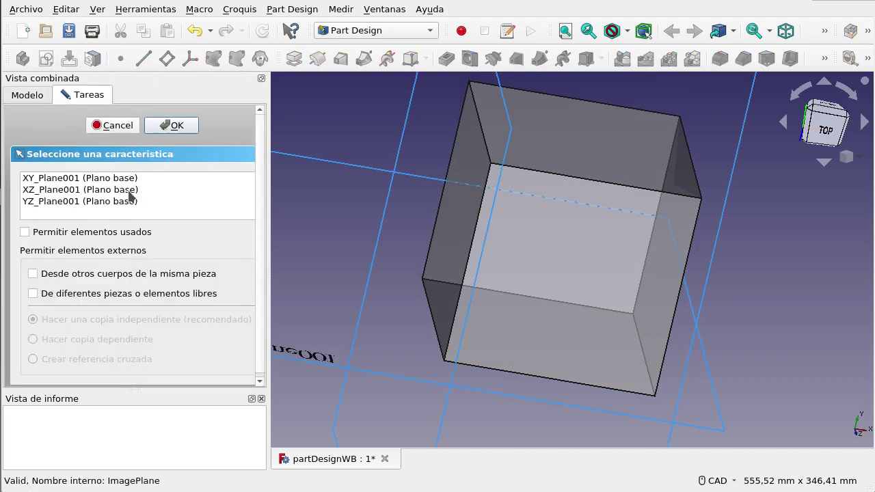
{"action": "double_click", "coordinate": [81, 191]}
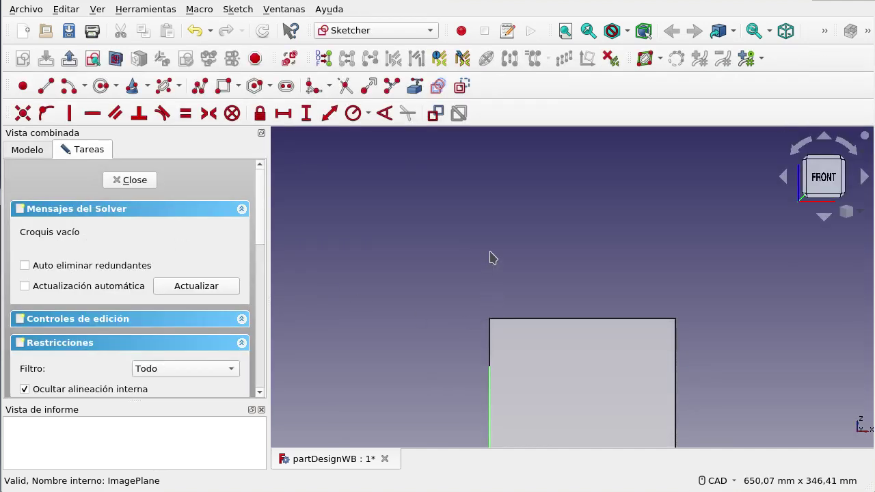
{"action": "scroll", "coordinate": [502, 215], "scroll_direction": "down", "scroll_amount": 2}
{"action": "scroll", "coordinate": [540, 436], "scroll_direction": "up", "scroll_amount": 2}
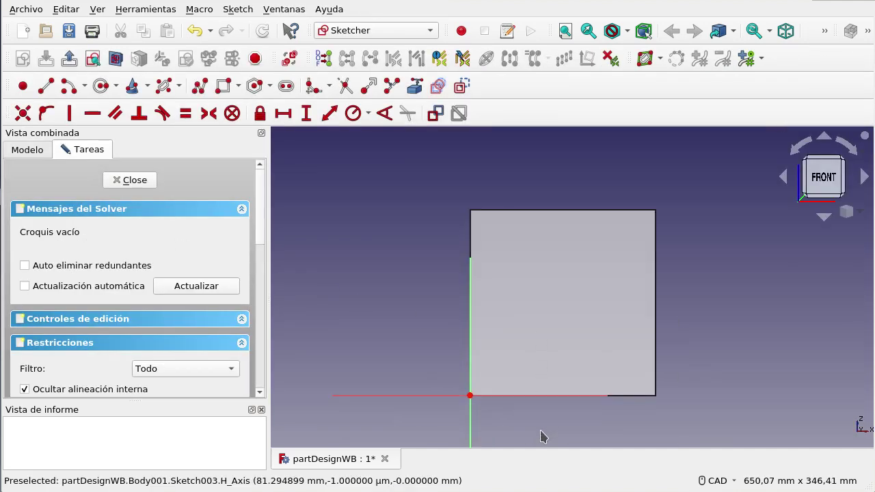
{"action": "left_click", "coordinate": [100, 86]}
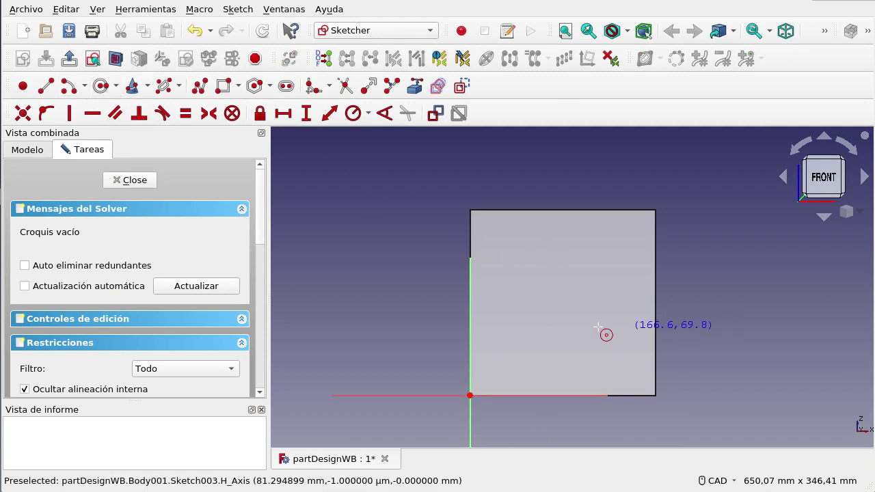
{"action": "left_click", "coordinate": [511, 308]}
{"action": "left_click", "coordinate": [528, 278]}
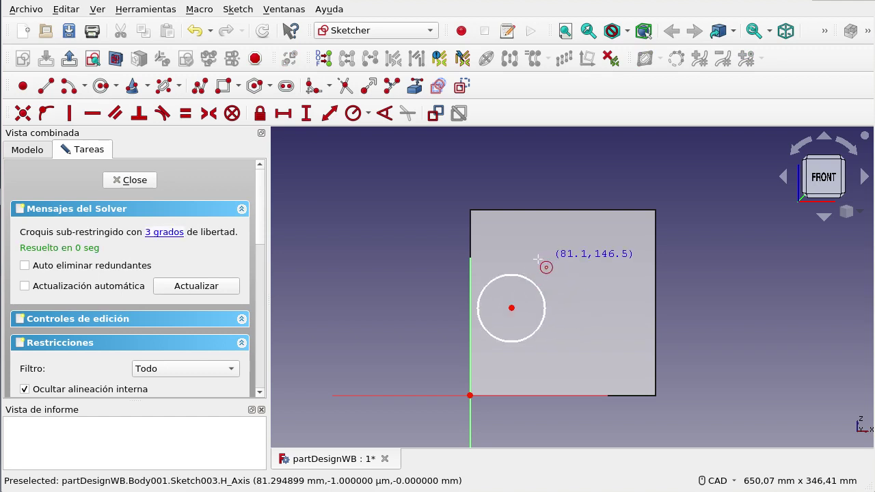
{"action": "left_click", "coordinate": [146, 186]}
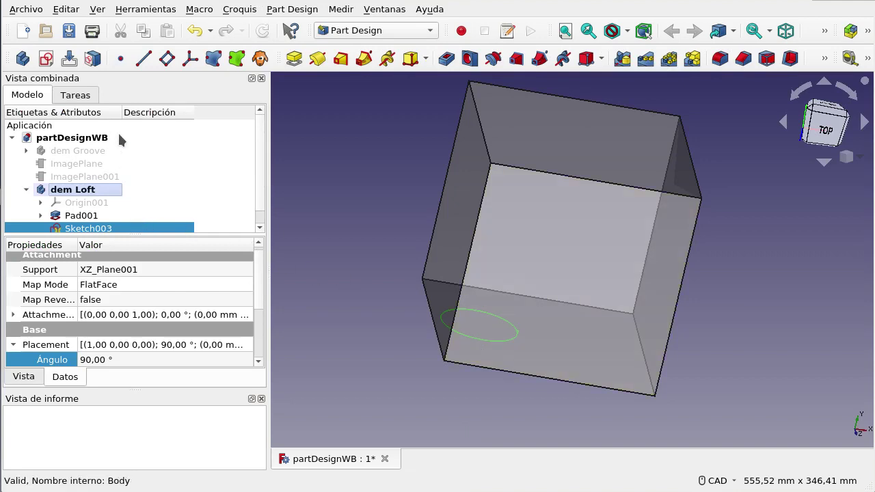
- Create Sketch004 on XZ_Plane001 with a larger circle right of the first, then close it
{"action": "left_click", "coordinate": [45, 59]}
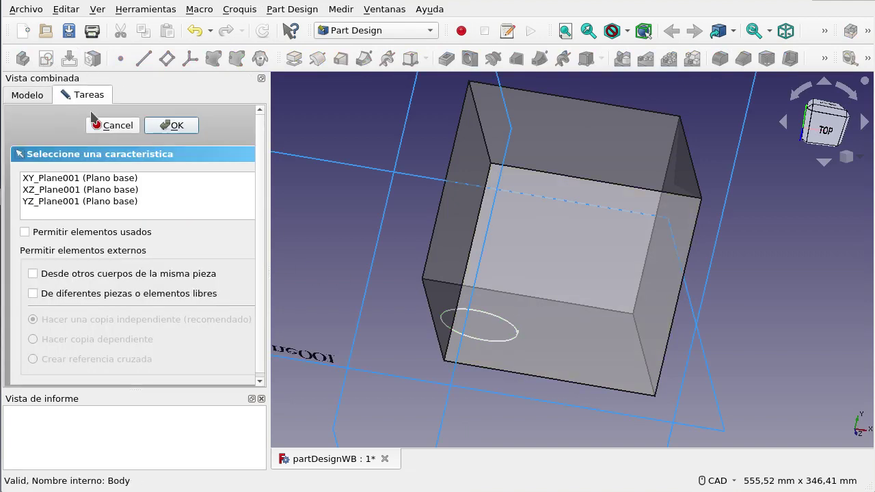
{"action": "double_click", "coordinate": [95, 190]}
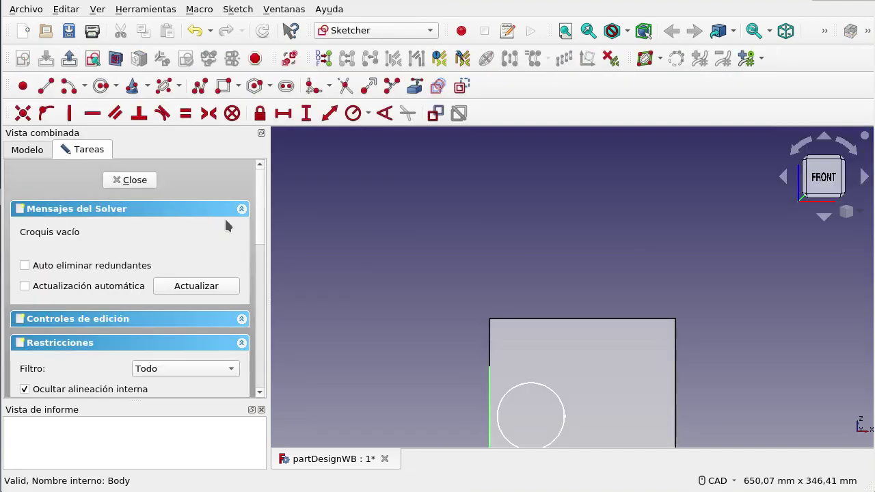
{"action": "left_click", "coordinate": [106, 87]}
{"action": "left_click", "coordinate": [585, 397]}
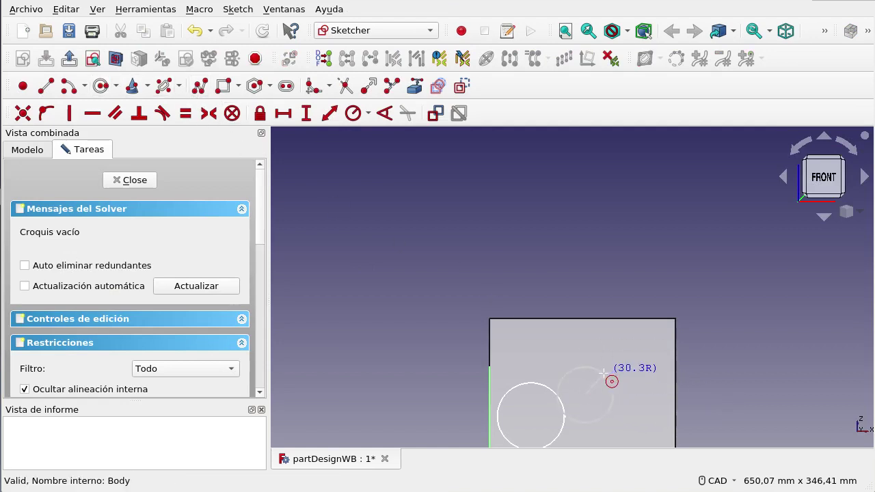
{"action": "left_click", "coordinate": [620, 357]}
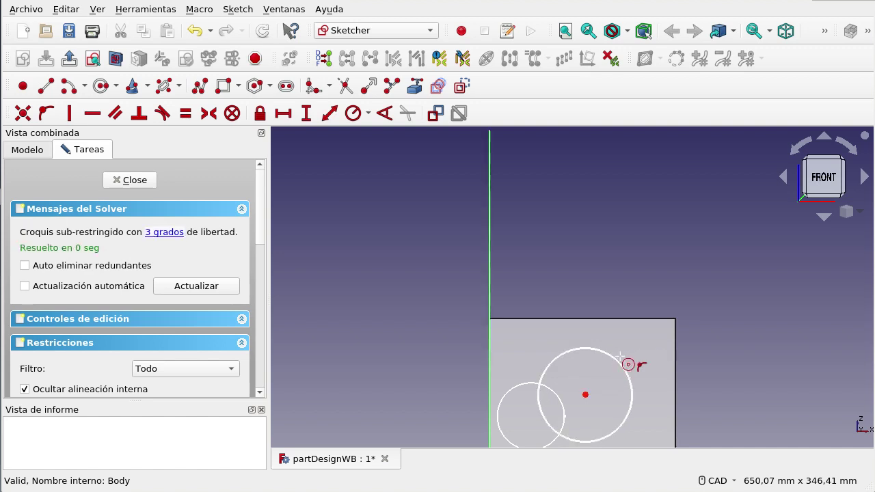
{"action": "left_click", "coordinate": [130, 184]}
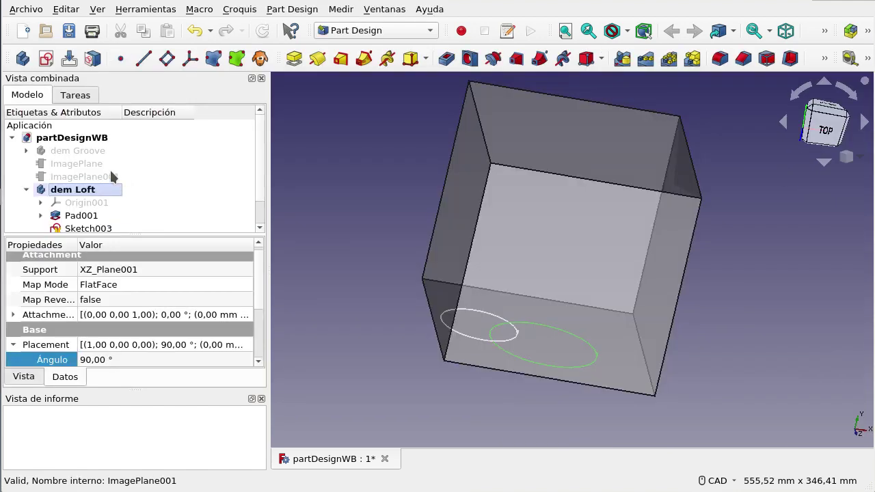
- Create Sketch005 on XZ_Plane001 with a circle further right of the others, then close it
{"action": "left_click", "coordinate": [46, 58]}
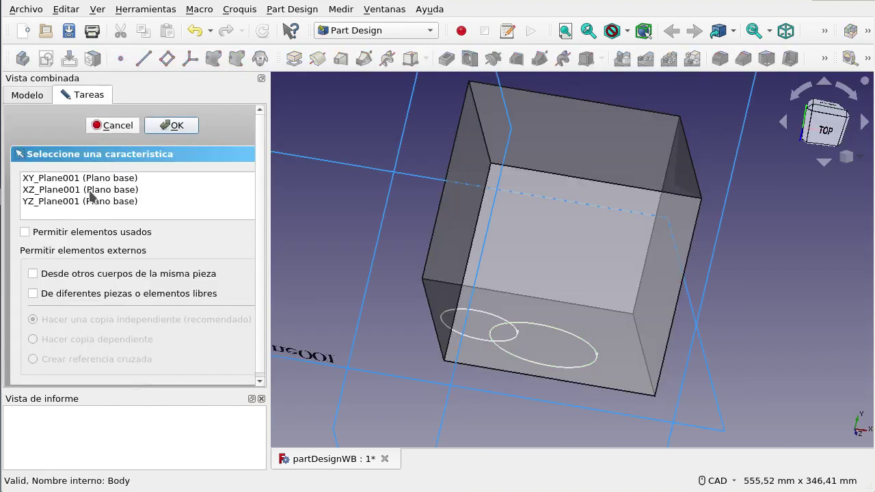
{"action": "double_click", "coordinate": [93, 191]}
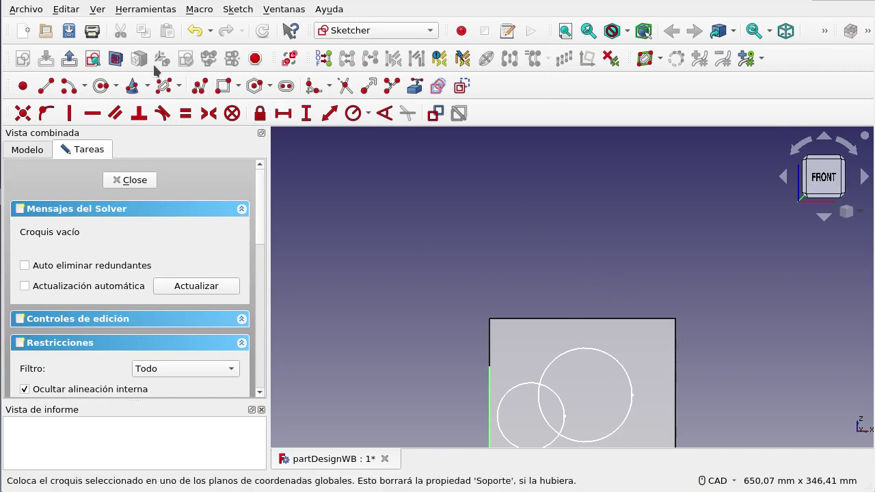
{"action": "left_click", "coordinate": [101, 86]}
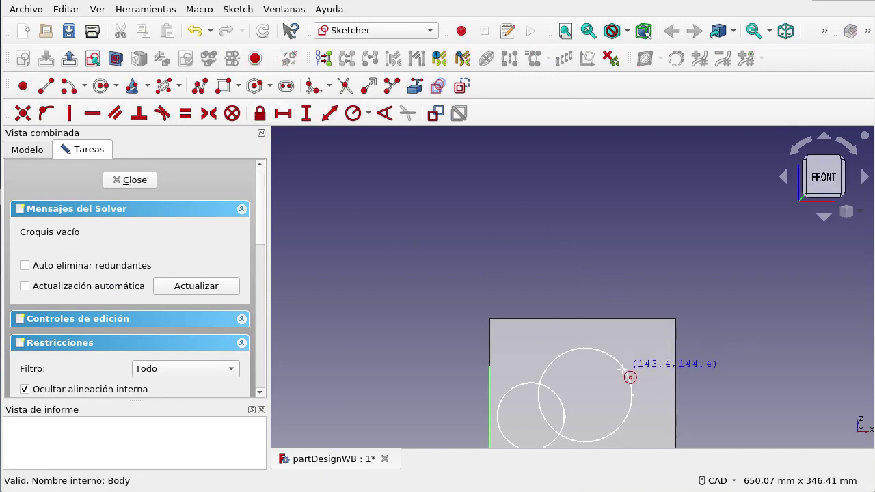
{"action": "left_click", "coordinate": [623, 370]}
{"action": "left_click", "coordinate": [653, 346]}
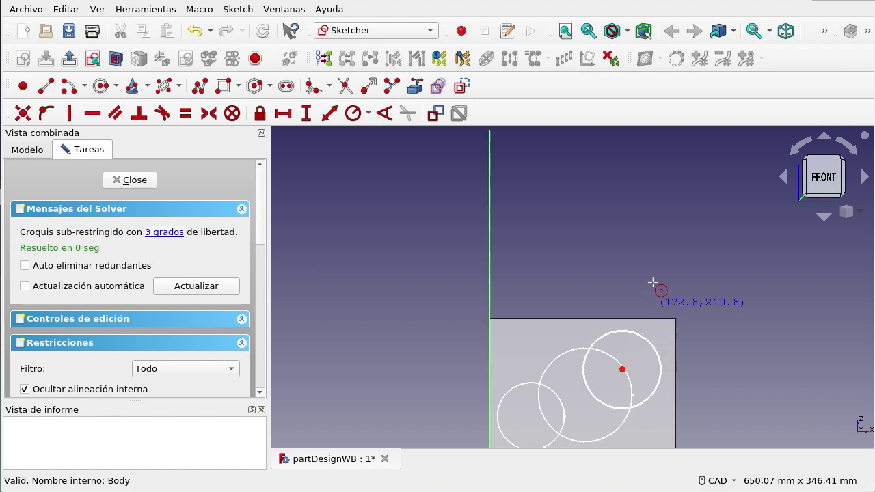
{"action": "left_click", "coordinate": [132, 180]}
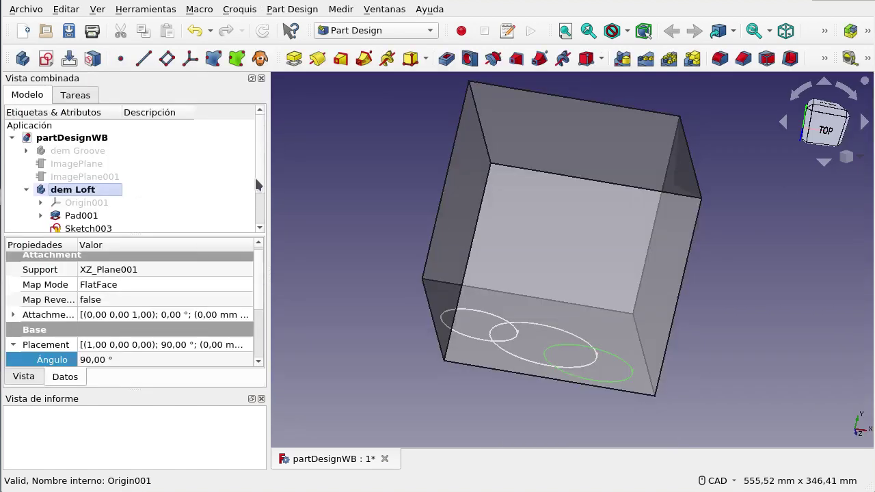
{"action": "scroll", "coordinate": [259, 205], "scroll_direction": "down", "scroll_amount": 1}
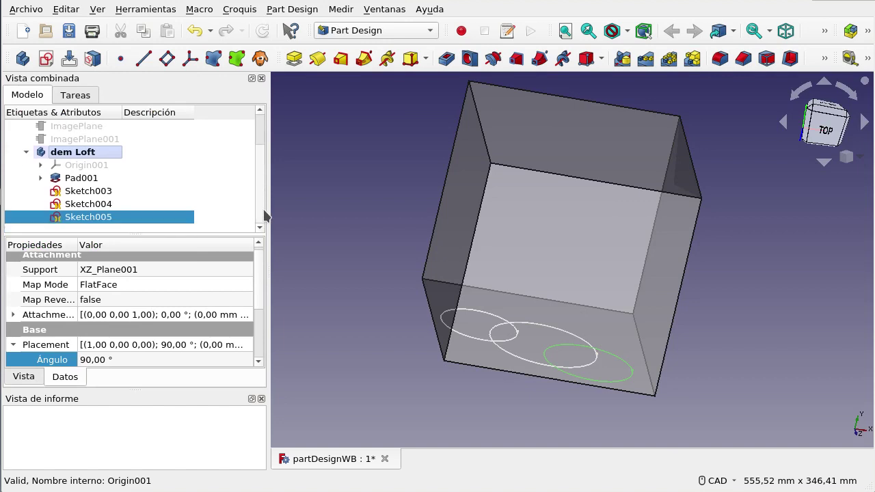
- Identify each sketch's circle and expand Sketch004's Attachment Offset position fields
{"action": "left_click", "coordinate": [104, 194]}
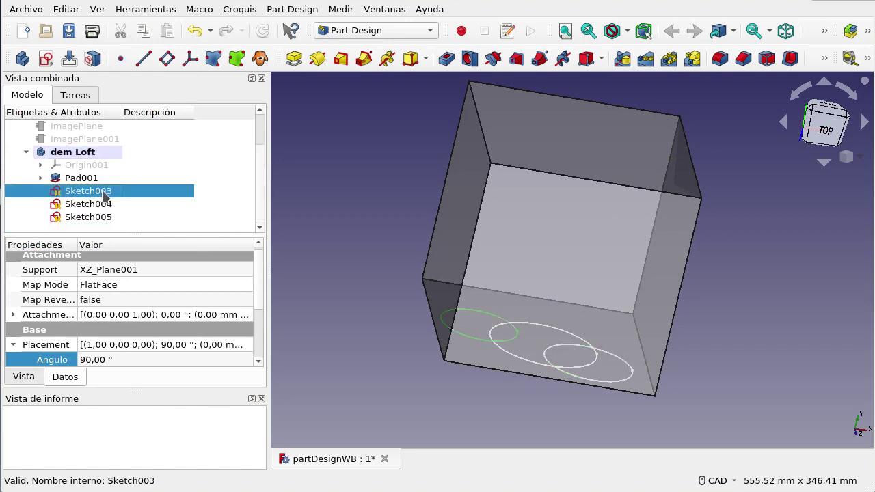
{"action": "left_click", "coordinate": [106, 205]}
{"action": "left_click", "coordinate": [107, 218]}
{"action": "left_click", "coordinate": [107, 210]}
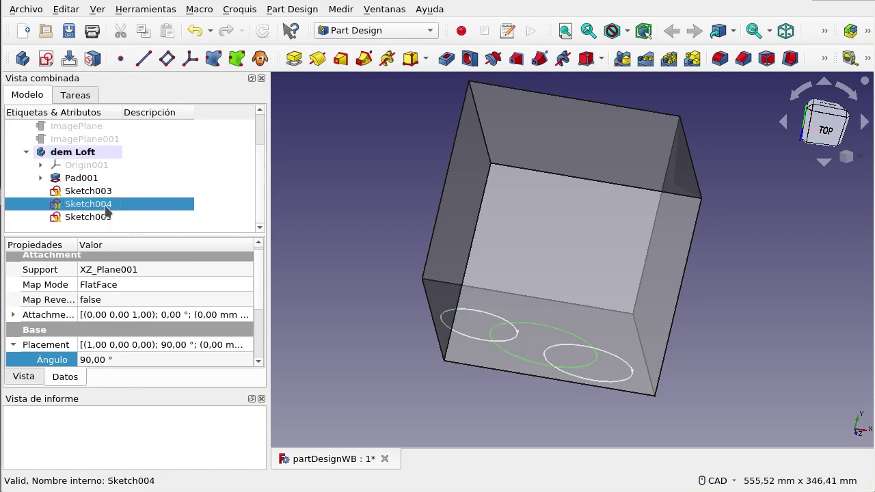
{"action": "left_click", "coordinate": [15, 315]}
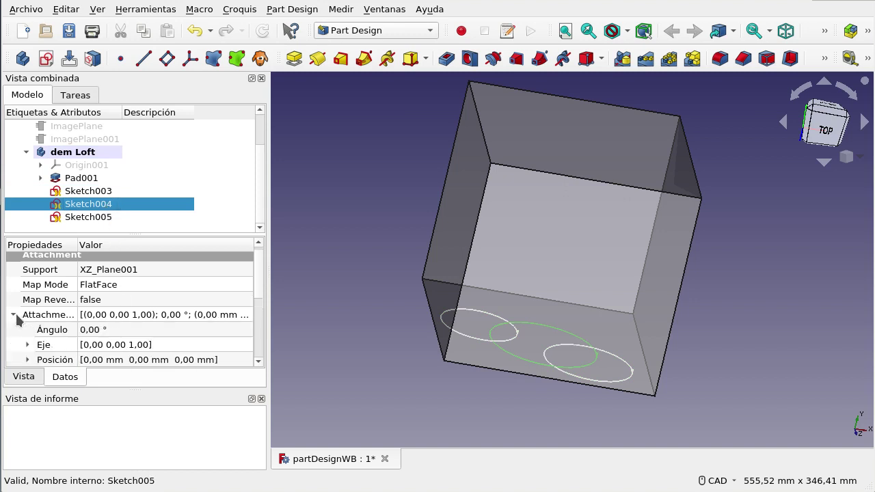
{"action": "left_click", "coordinate": [27, 360]}
- Set Sketch004's Attachment Offset z to about -69 mm
{"action": "scroll", "coordinate": [99, 339], "scroll_direction": "down", "scroll_amount": 1}
{"action": "scroll", "coordinate": [100, 336], "scroll_direction": "down", "scroll_amount": 1}
{"action": "left_click", "coordinate": [111, 323]}
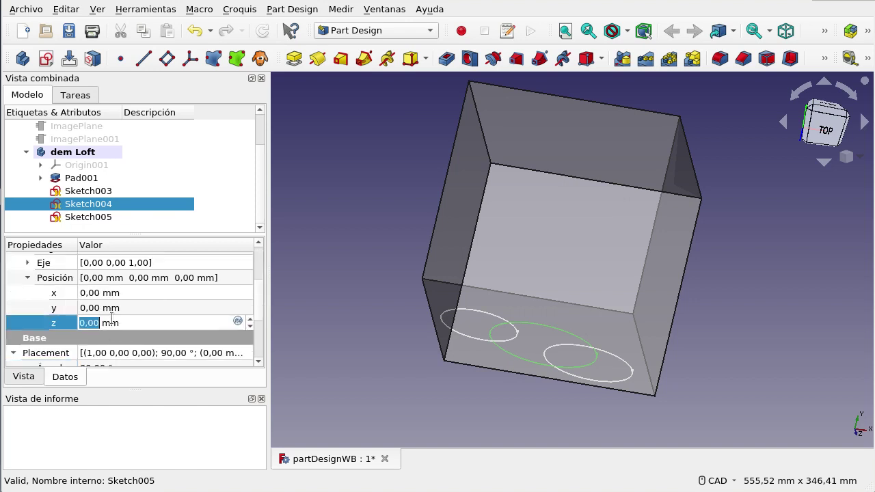
{"action": "scroll", "coordinate": [111, 318], "scroll_direction": "down", "scroll_amount": 5}
{"action": "scroll", "coordinate": [112, 318], "scroll_direction": "down", "scroll_amount": 5}
{"action": "scroll", "coordinate": [113, 317], "scroll_direction": "down", "scroll_amount": 5}
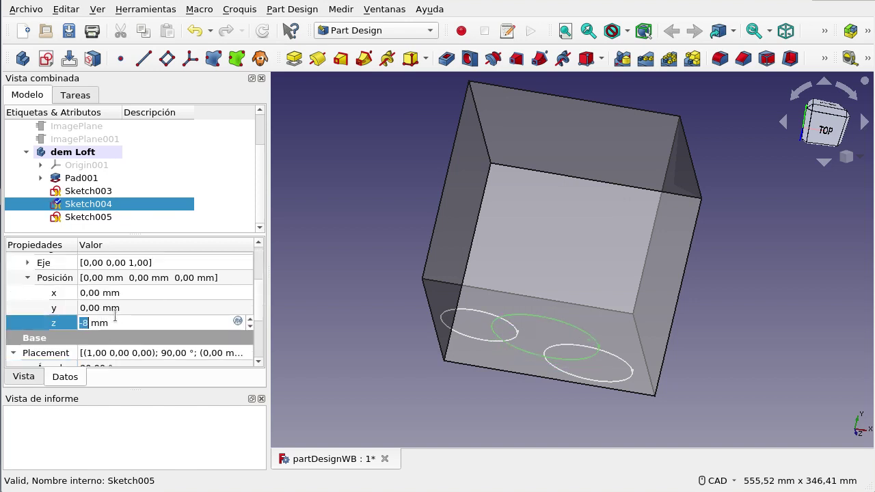
{"action": "scroll", "coordinate": [116, 316], "scroll_direction": "down", "scroll_amount": 4}
{"action": "scroll", "coordinate": [116, 316], "scroll_direction": "down", "scroll_amount": 5}
{"action": "scroll", "coordinate": [117, 318], "scroll_direction": "down", "scroll_amount": 5}
{"action": "scroll", "coordinate": [118, 320], "scroll_direction": "down", "scroll_amount": 3}
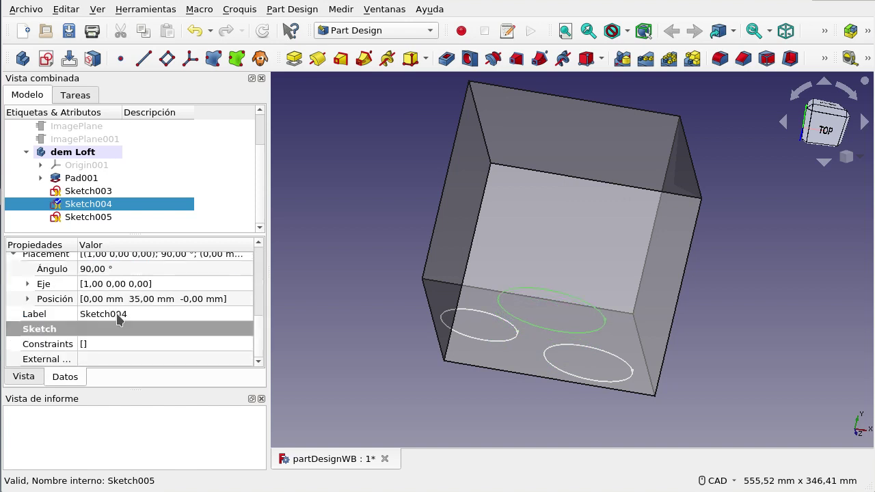
{"action": "mouse_move", "coordinate": [48, 314]}
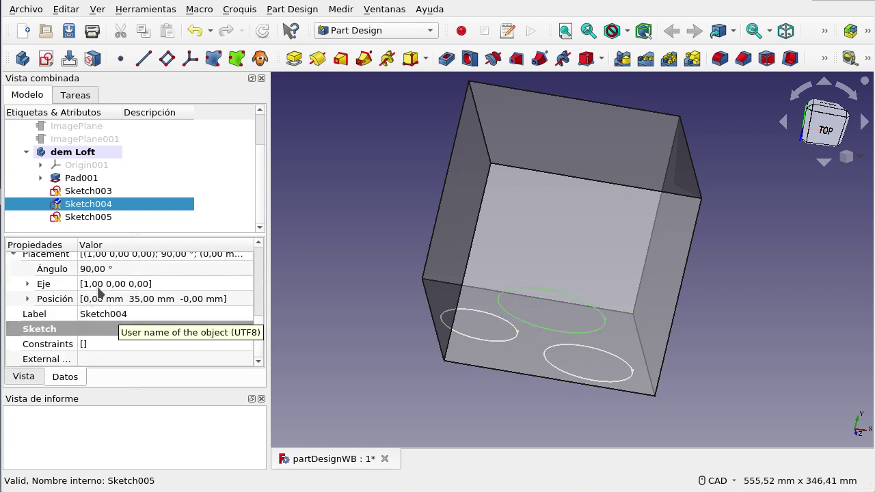
{"action": "scroll", "coordinate": [106, 287], "scroll_direction": "up", "scroll_amount": 1}
{"action": "scroll", "coordinate": [108, 288], "scroll_direction": "up", "scroll_amount": 2}
{"action": "scroll", "coordinate": [110, 290], "scroll_direction": "up", "scroll_amount": 1}
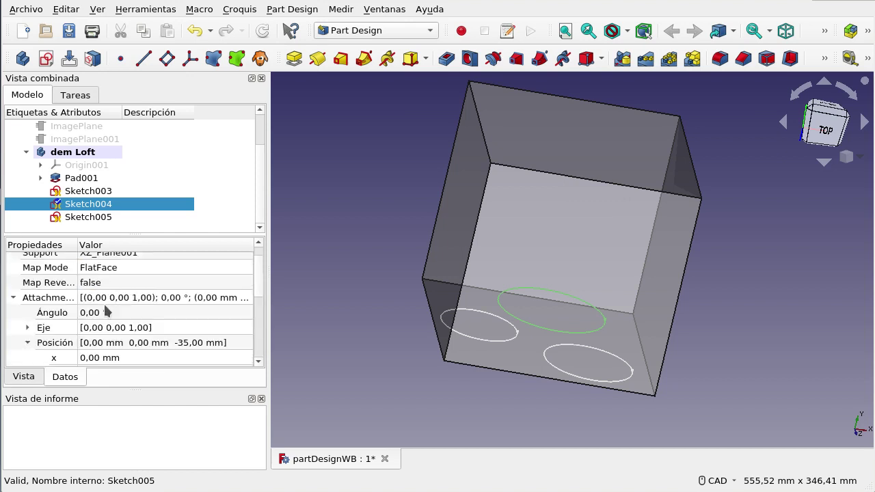
{"action": "scroll", "coordinate": [113, 312], "scroll_direction": "down", "scroll_amount": 1}
{"action": "scroll", "coordinate": [119, 341], "scroll_direction": "down", "scroll_amount": 6}
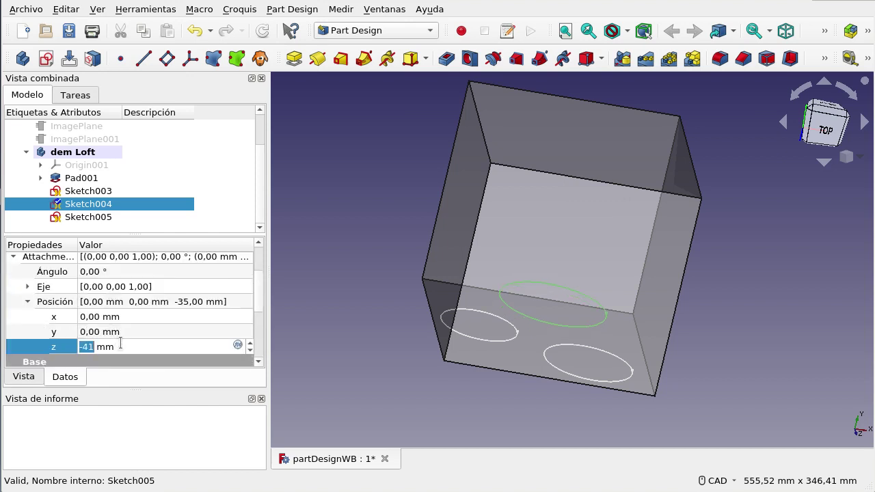
{"action": "scroll", "coordinate": [120, 340], "scroll_direction": "down", "scroll_amount": 7}
{"action": "scroll", "coordinate": [122, 338], "scroll_direction": "down", "scroll_amount": 6}
{"action": "scroll", "coordinate": [122, 338], "scroll_direction": "down", "scroll_amount": 4}
{"action": "scroll", "coordinate": [122, 339], "scroll_direction": "down", "scroll_amount": 3}
{"action": "scroll", "coordinate": [121, 337], "scroll_direction": "down", "scroll_amount": 3}
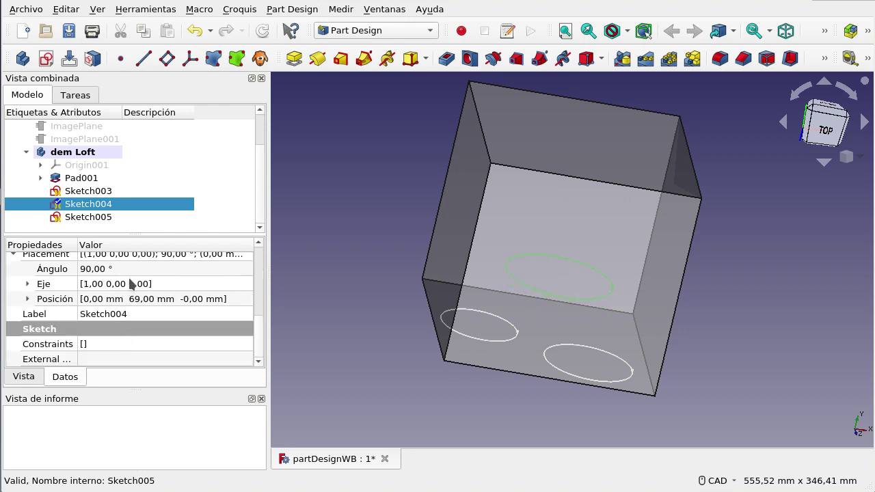
{"action": "scroll", "coordinate": [129, 286], "scroll_direction": "up", "scroll_amount": 2}
{"action": "left_click", "coordinate": [128, 306]}
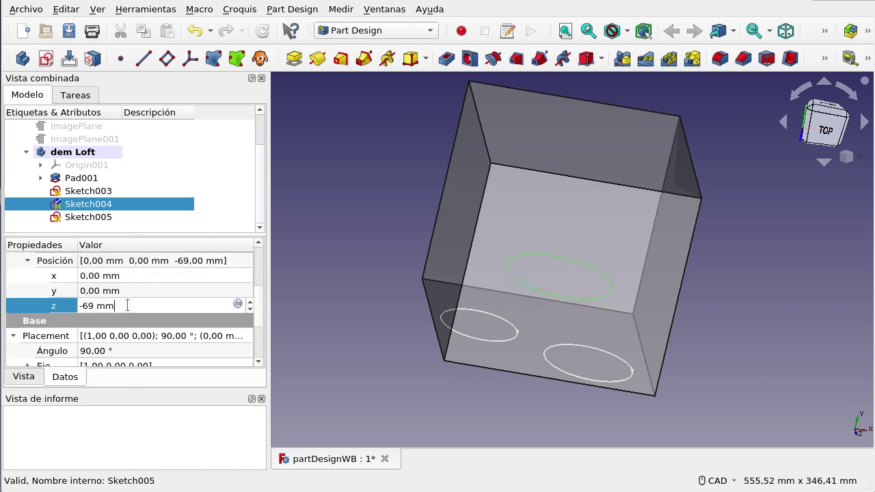
{"action": "scroll", "coordinate": [127, 306], "scroll_direction": "down", "scroll_amount": 4}
{"action": "left_click", "coordinate": [107, 218]}
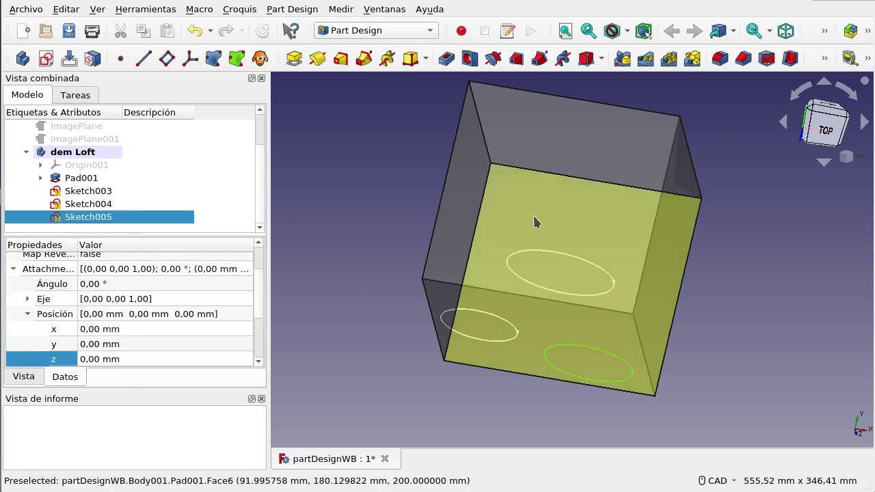
- Begin lowering Sketch005's Attachment Offset z value
{"action": "left_click", "coordinate": [145, 359]}
{"action": "scroll", "coordinate": [145, 359], "scroll_direction": "down", "scroll_amount": 2}
{"action": "scroll", "coordinate": [145, 359], "scroll_direction": "down", "scroll_amount": 8}
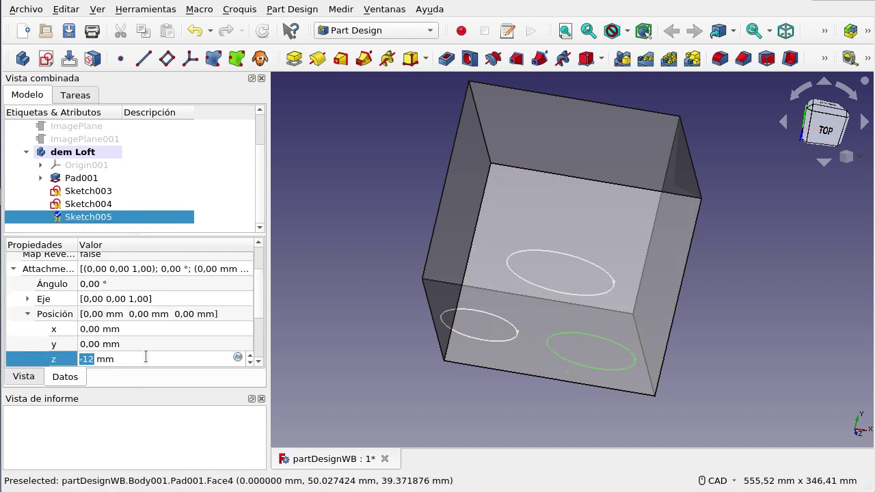
{"action": "scroll", "coordinate": [146, 359], "scroll_direction": "down", "scroll_amount": 8}
{"action": "scroll", "coordinate": [148, 359], "scroll_direction": "down", "scroll_amount": 8}
{"action": "scroll", "coordinate": [149, 359], "scroll_direction": "down", "scroll_amount": 9}
{"action": "scroll", "coordinate": [150, 359], "scroll_direction": "down", "scroll_amount": 8}
{"action": "scroll", "coordinate": [150, 358], "scroll_direction": "down", "scroll_amount": 9}
{"action": "scroll", "coordinate": [152, 357], "scroll_direction": "down", "scroll_amount": 8}
{"action": "scroll", "coordinate": [154, 355], "scroll_direction": "down", "scroll_amount": 9}
{"action": "scroll", "coordinate": [154, 354], "scroll_direction": "down", "scroll_amount": 2}
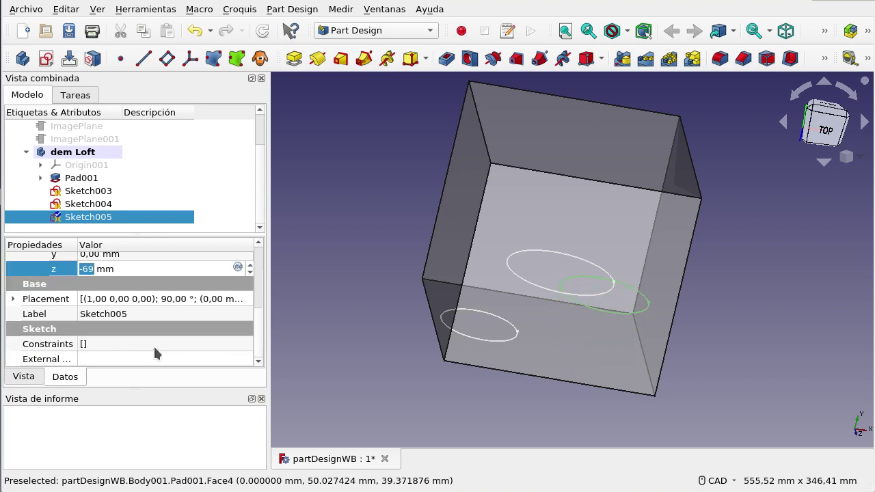
- Enter -200 mm as Sketch005's z offset, then fine-tune it to -212 mm
{"action": "double_click", "coordinate": [141, 270]}
{"action": "left_click", "coordinate": [140, 270]}
{"action": "type", "text": "1º0"}
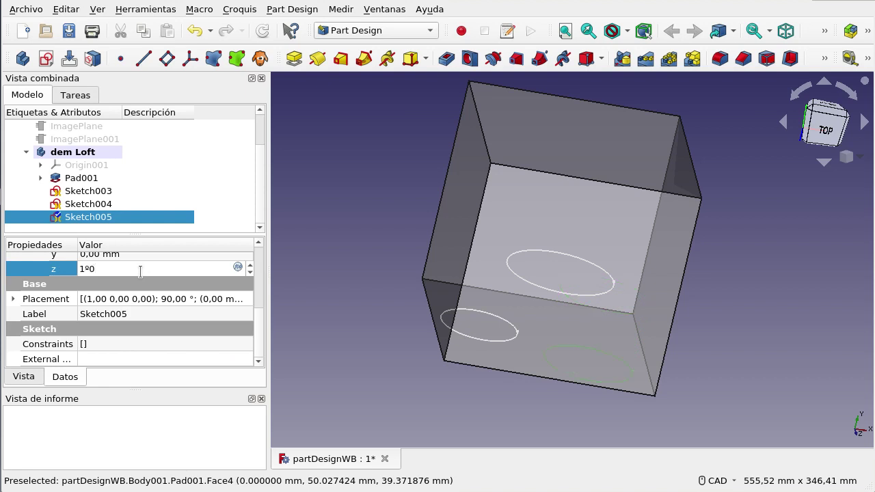
{"action": "type", "text": "0"}
{"action": "type", "text": "-"}
{"action": "key", "text": "BackSpace"}
{"action": "type", "text": "2"}
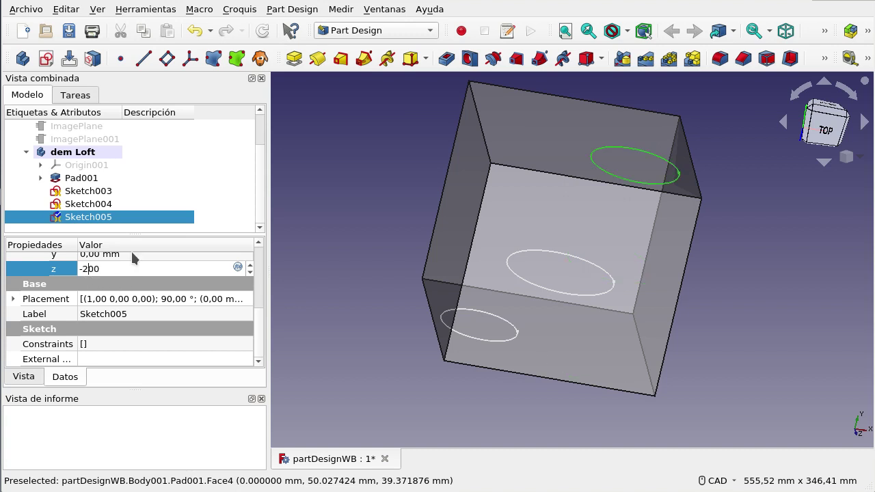
{"action": "key", "text": "Return"}
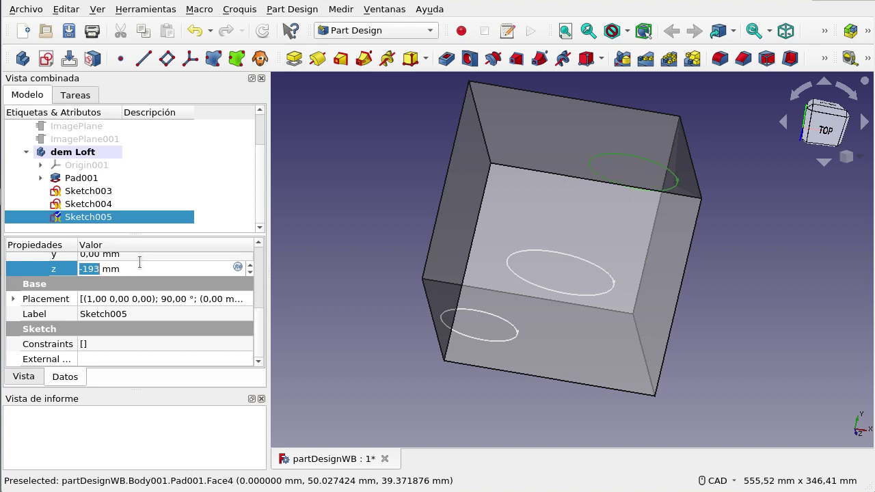
{"action": "type", "text": "-200"}
{"action": "left_click", "coordinate": [145, 268]}
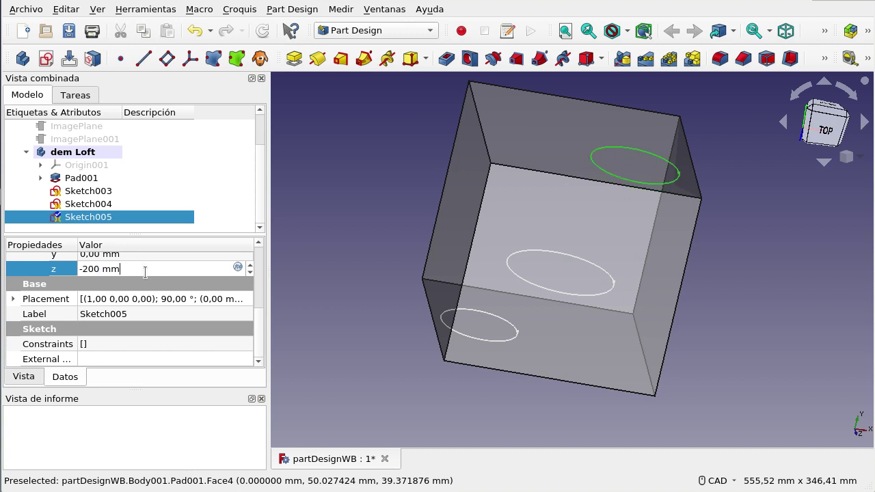
{"action": "scroll", "coordinate": [146, 269], "scroll_direction": "down", "scroll_amount": 6}
{"action": "scroll", "coordinate": [158, 271], "scroll_direction": "down", "scroll_amount": 6}
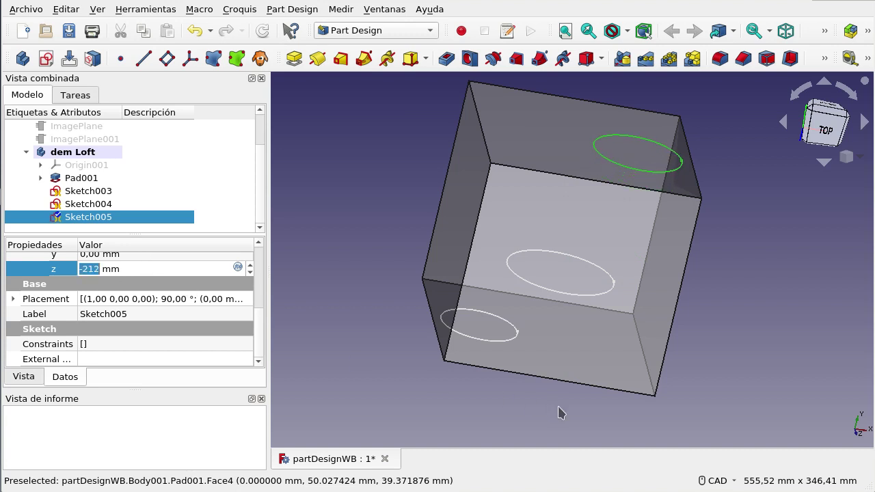
- Orbit the box to confirm the three circles are spread through its depth, then deselect Sketch005
{"action": "mouse_move", "coordinate": [570, 410]}
{"action": "middle_mouse_down"}
{"action": "mouse_move", "coordinate": [568, 367]}
{"action": "mouse_move", "coordinate": [538, 379]}
{"action": "middle_mouse_up"}
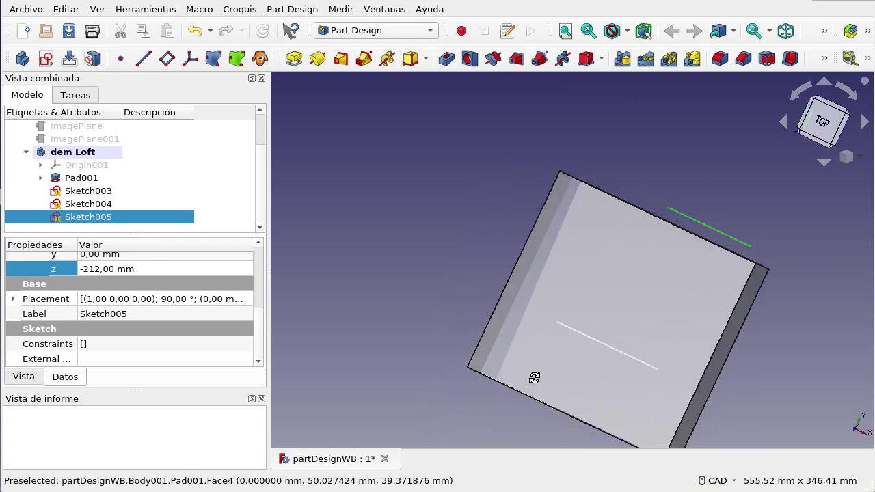
{"action": "mouse_move", "coordinate": [593, 334]}
{"action": "middle_mouse_down"}
{"action": "mouse_move", "coordinate": [655, 221]}
{"action": "mouse_move", "coordinate": [639, 212]}
{"action": "mouse_move", "coordinate": [630, 176]}
{"action": "mouse_move", "coordinate": [653, 198]}
{"action": "mouse_move", "coordinate": [643, 209]}
{"action": "middle_mouse_up"}
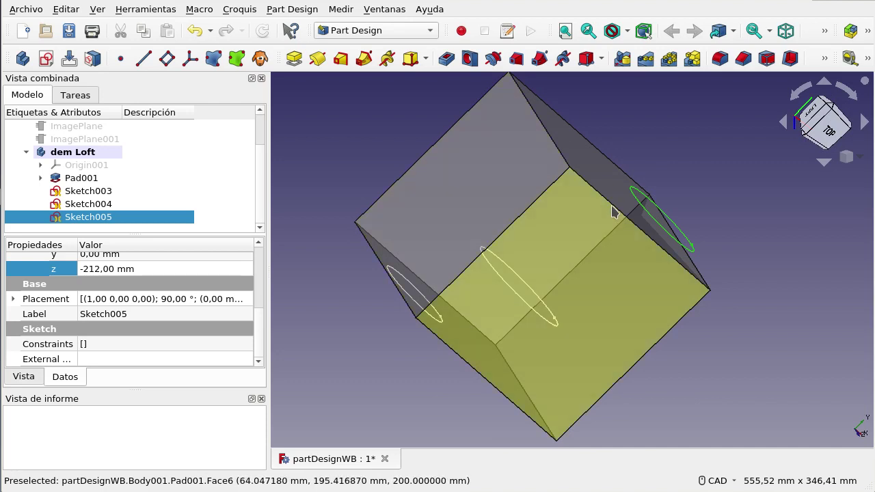
{"action": "mouse_move", "coordinate": [625, 134]}
{"action": "middle_mouse_down"}
{"action": "mouse_move", "coordinate": [623, 128]}
{"action": "mouse_move", "coordinate": [615, 137]}
{"action": "mouse_move", "coordinate": [618, 117]}
{"action": "middle_mouse_up"}
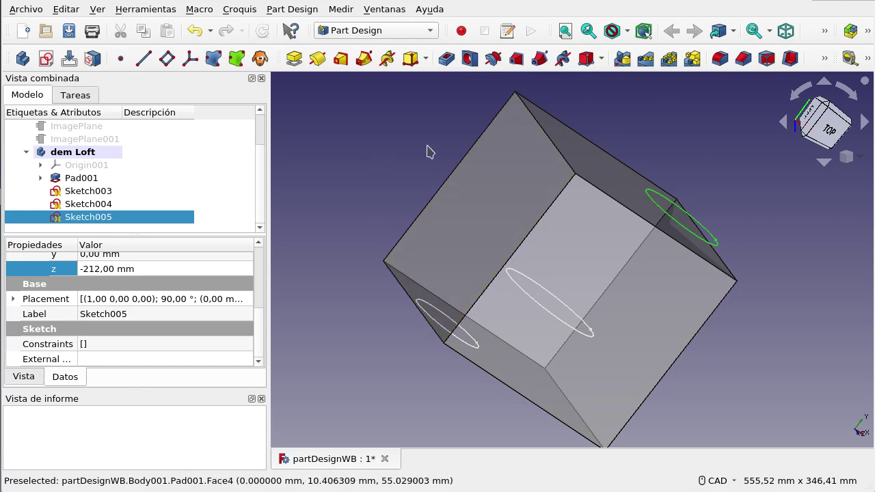
{"action": "middle_click_drag", "start_coordinate": [643, 136], "coordinate": [653, 127]}
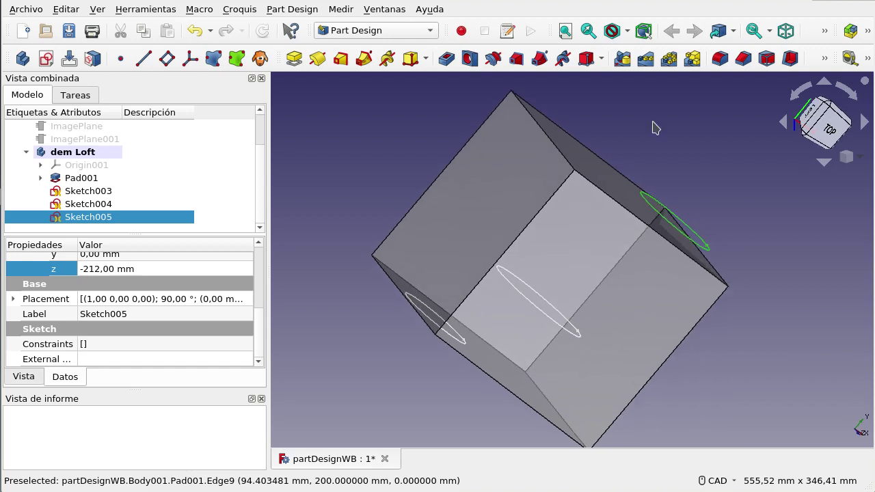
{"action": "left_click", "coordinate": [403, 180]}
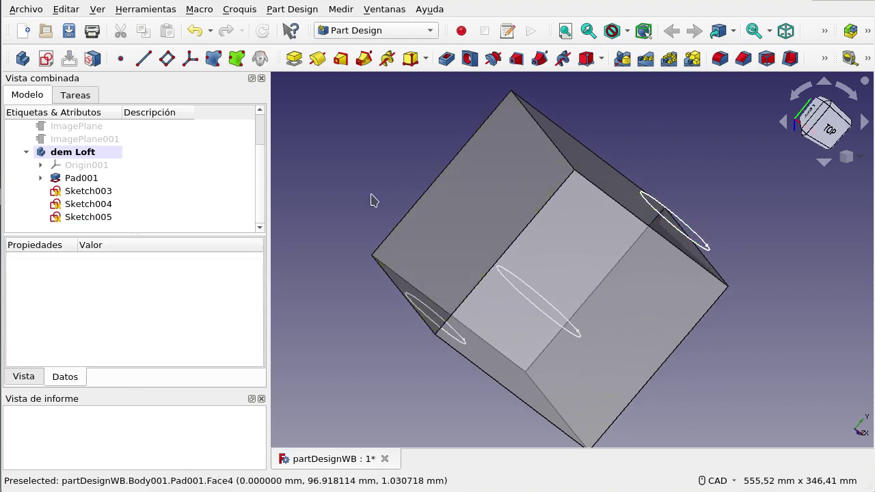
{"action": "left_click", "coordinate": [101, 196]}
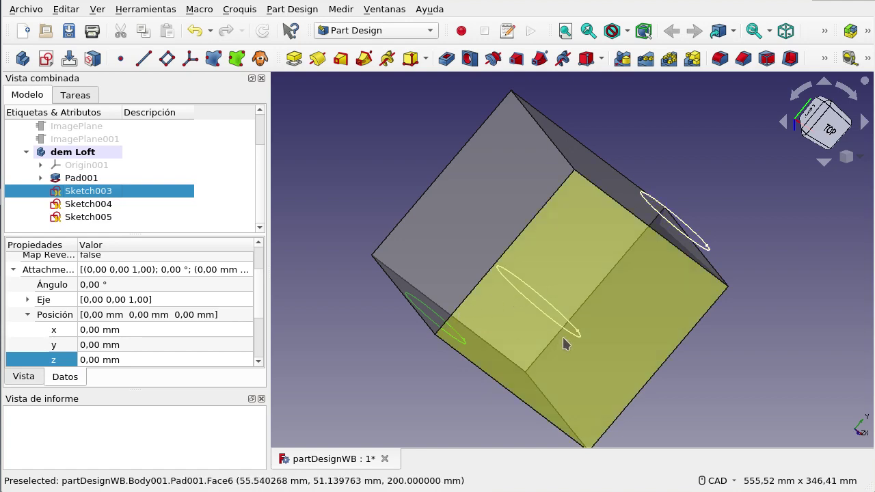
{"action": "mouse_move", "coordinate": [621, 351]}
{"action": "middle_mouse_down"}
{"action": "mouse_move", "coordinate": [622, 320]}
{"action": "mouse_move", "coordinate": [602, 346]}
{"action": "mouse_move", "coordinate": [561, 336]}
{"action": "middle_mouse_up"}
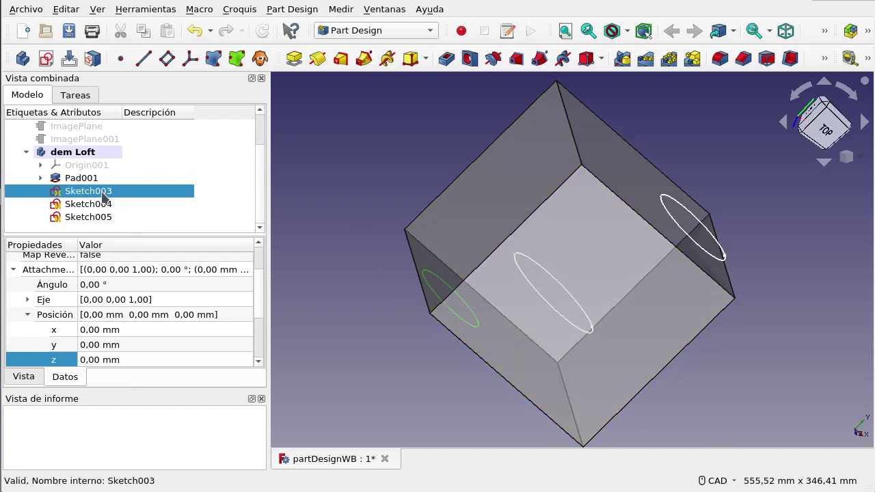
{"action": "left_click", "coordinate": [383, 169]}
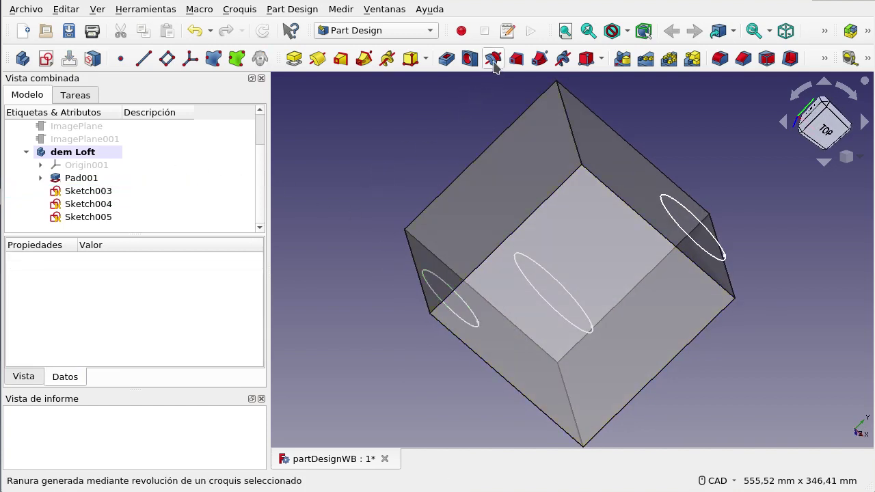